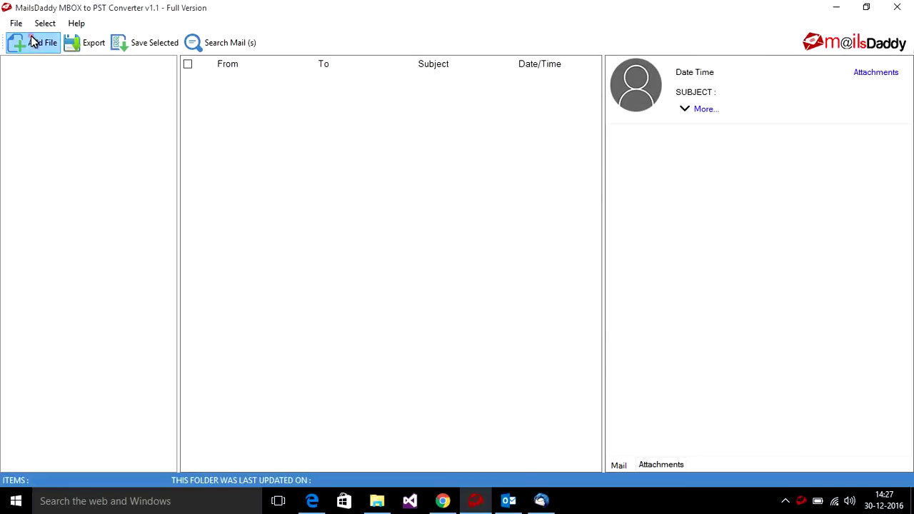
- Add the Thunderbird account folder and load all four found mbox files: Inbox, Office, Personal, Trash
{"action": "left_click", "coordinate": [33, 42]}
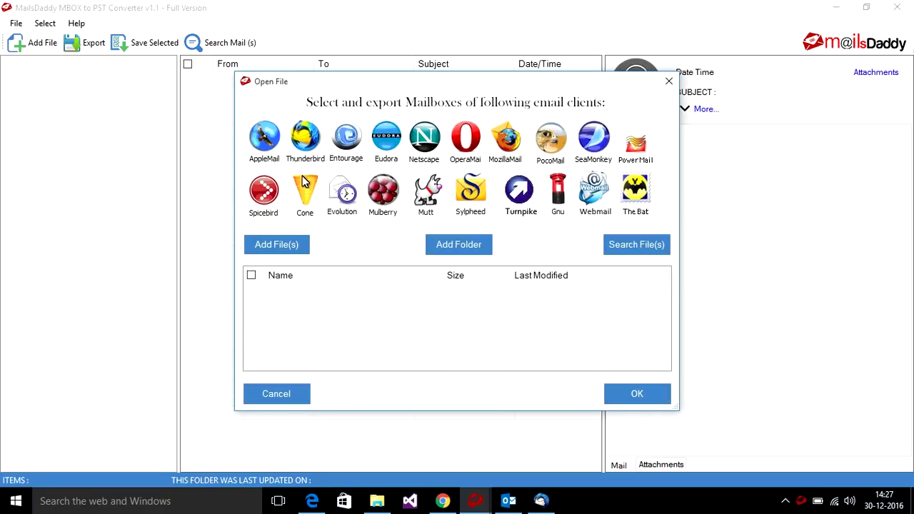
{"action": "left_click", "coordinate": [435, 247]}
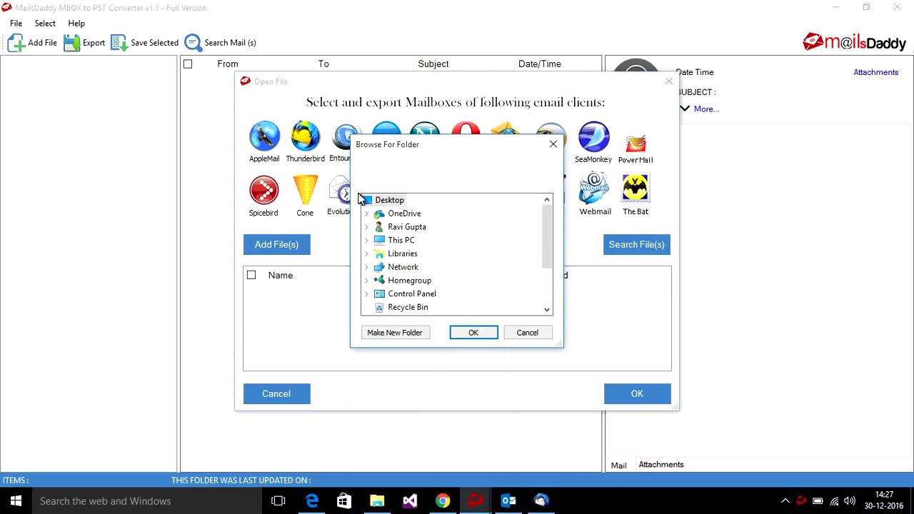
{"action": "left_click_drag", "start_coordinate": [550, 245], "coordinate": [549, 282]}
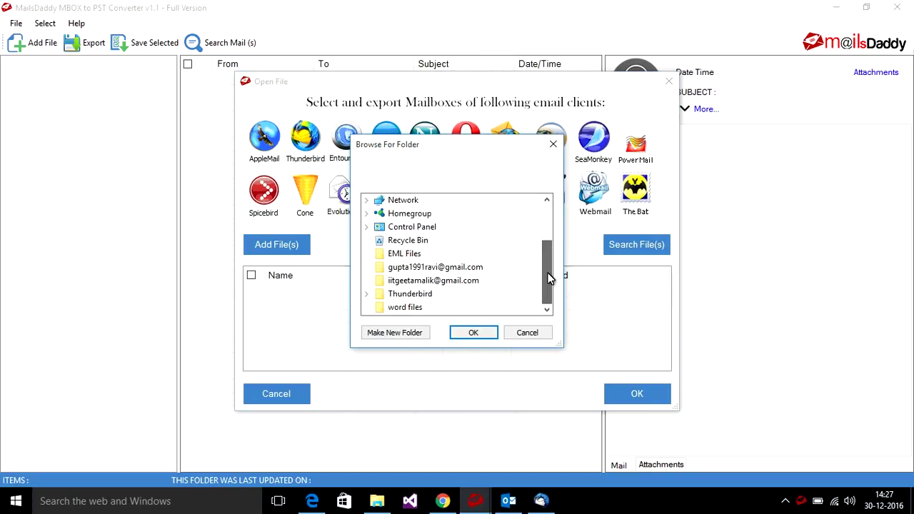
{"action": "left_click", "coordinate": [472, 267]}
{"action": "left_click", "coordinate": [472, 332]}
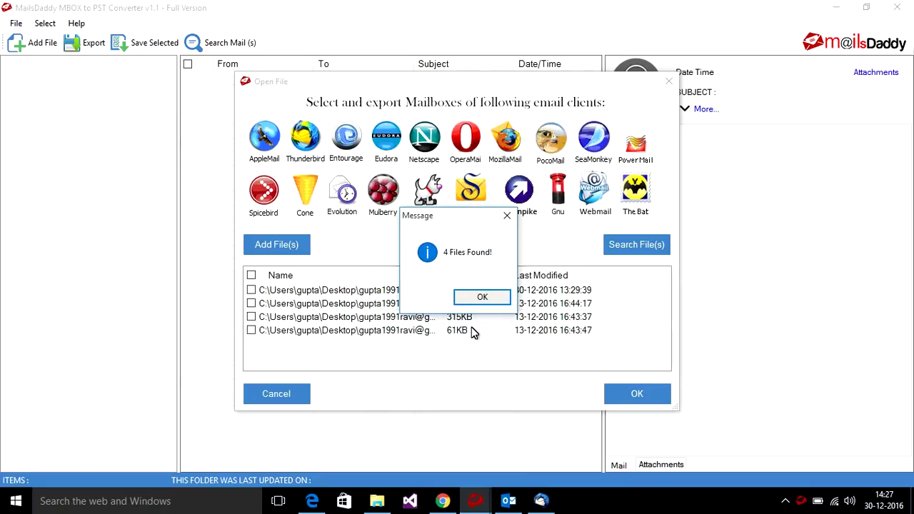
{"action": "left_click", "coordinate": [476, 299]}
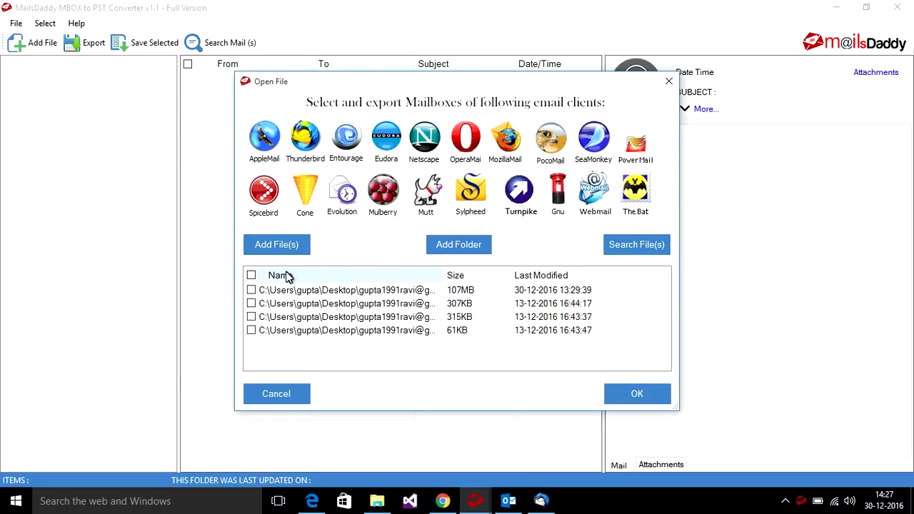
{"action": "left_click", "coordinate": [250, 275]}
{"action": "left_click", "coordinate": [608, 393]}
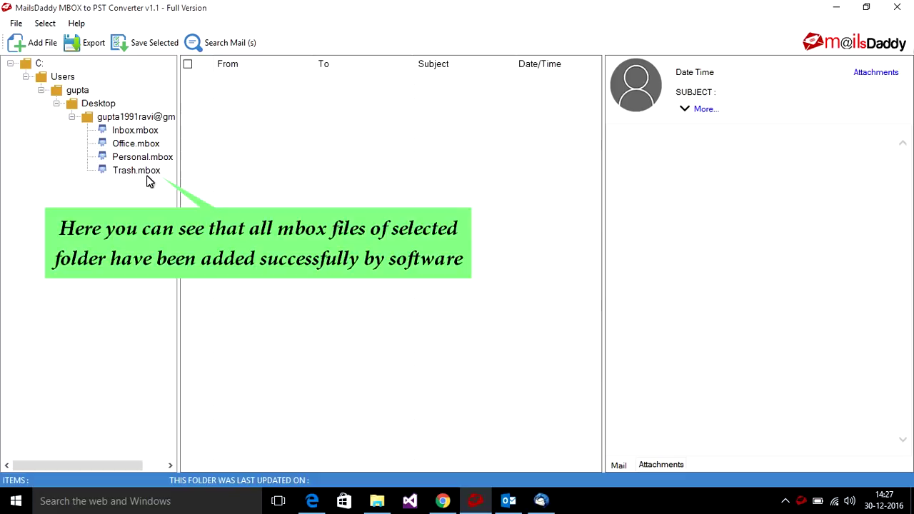
- Preview Trash.mbox, then open Personal.mbox to list its six emails
{"action": "left_click", "coordinate": [145, 173]}
{"action": "left_click", "coordinate": [126, 158]}
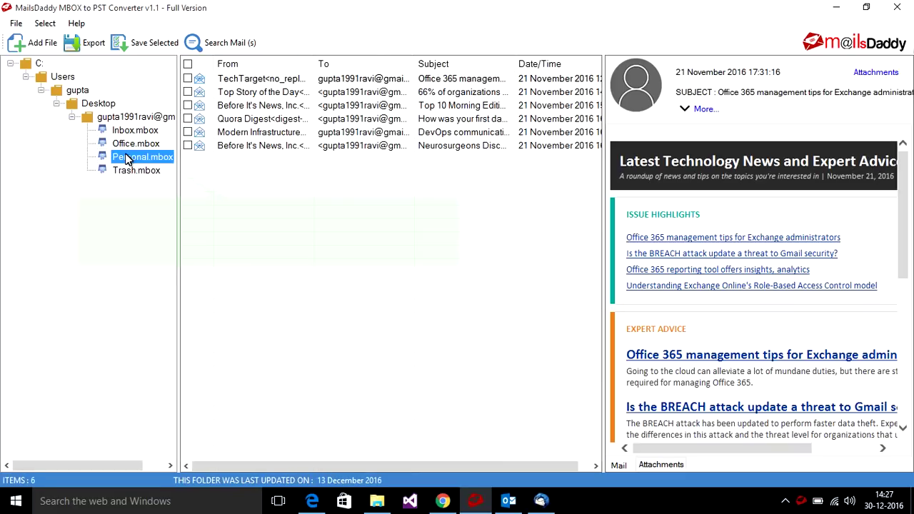
- Export all four mbox files with Create Single PST to the Desktop, and acknowledge the success message
{"action": "left_click", "coordinate": [79, 45]}
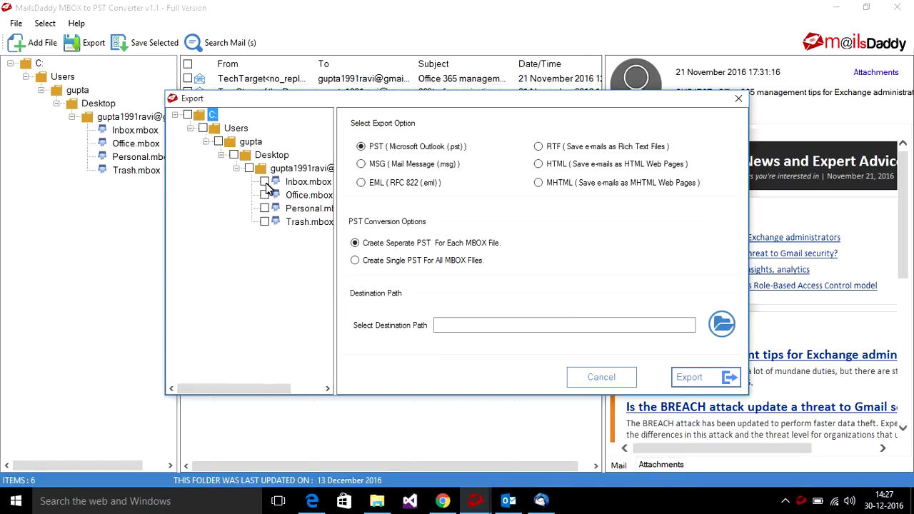
{"action": "left_click", "coordinate": [248, 168]}
{"action": "left_click", "coordinate": [429, 260]}
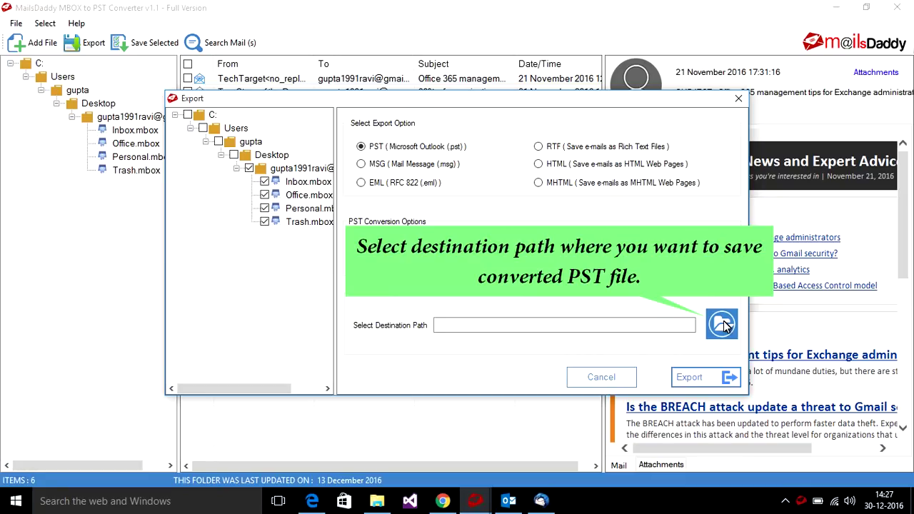
{"action": "left_click", "coordinate": [722, 324]}
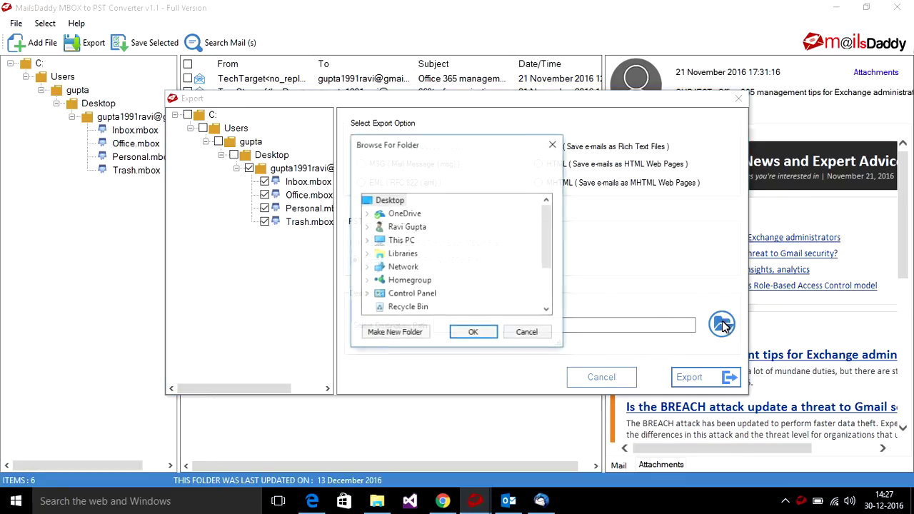
{"action": "left_click", "coordinate": [472, 331]}
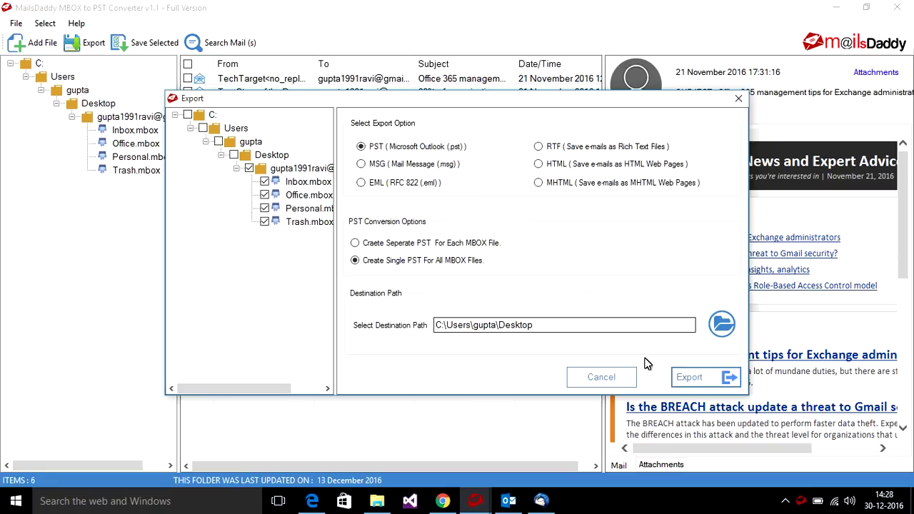
{"action": "left_click", "coordinate": [680, 378]}
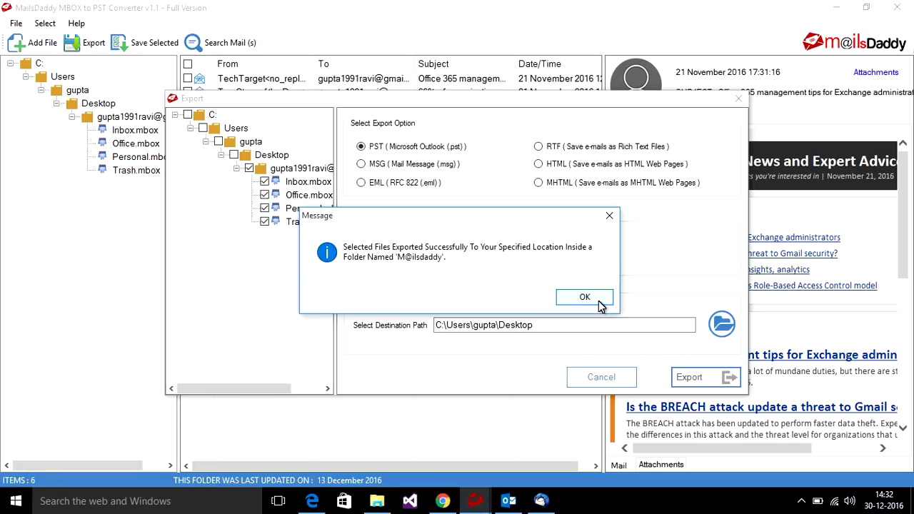
{"action": "left_click", "coordinate": [584, 297]}
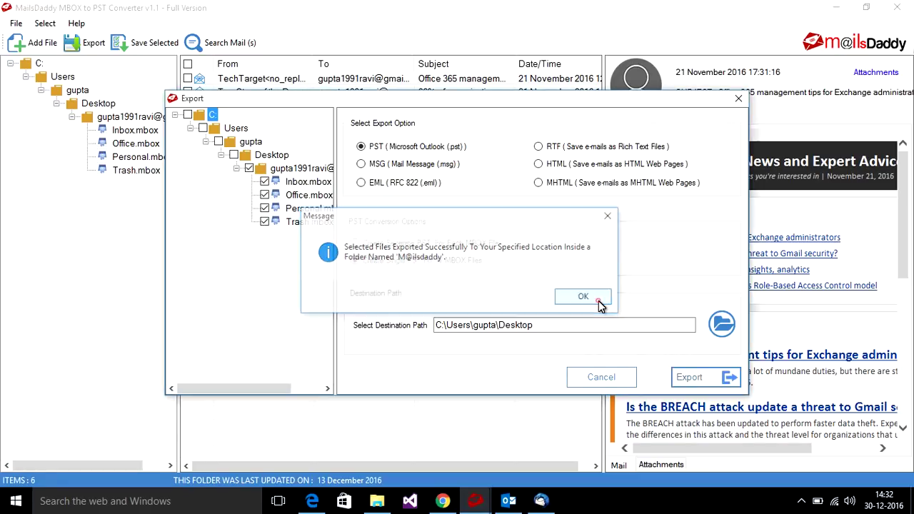
- Close the Export dialog and then the MailsDaddy converter window
{"action": "left_click", "coordinate": [747, 100]}
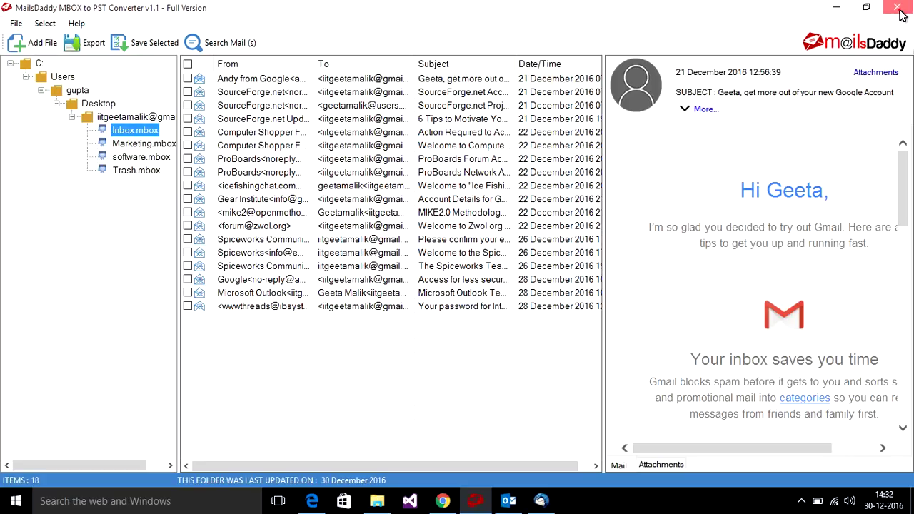
{"action": "left_click", "coordinate": [896, 8]}
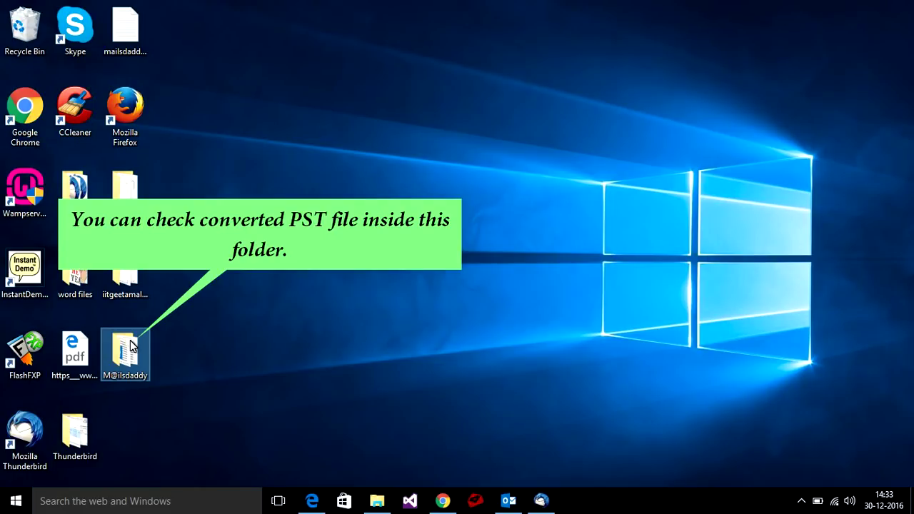
- Open the M@ilsdaddy desktop folder to check its two PST files, then switch to Outlook
{"action": "double_click", "coordinate": [131, 346]}
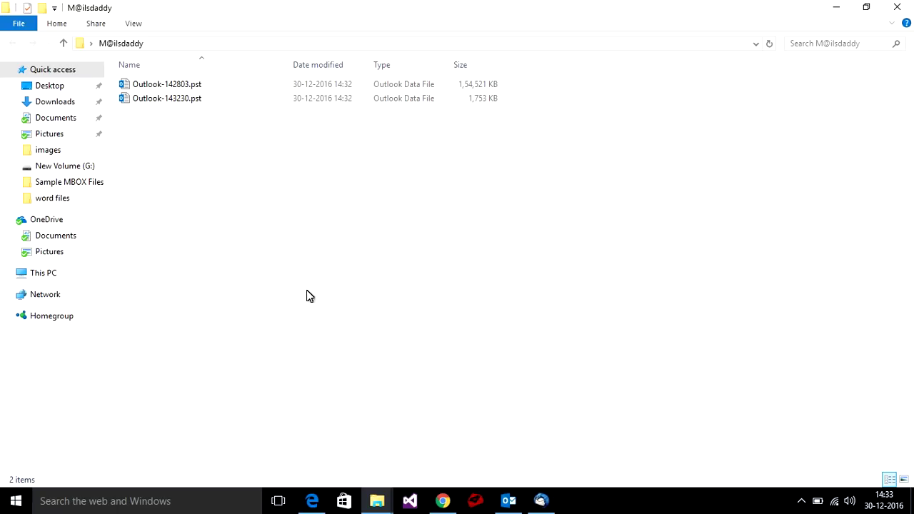
{"action": "left_click", "coordinate": [501, 504]}
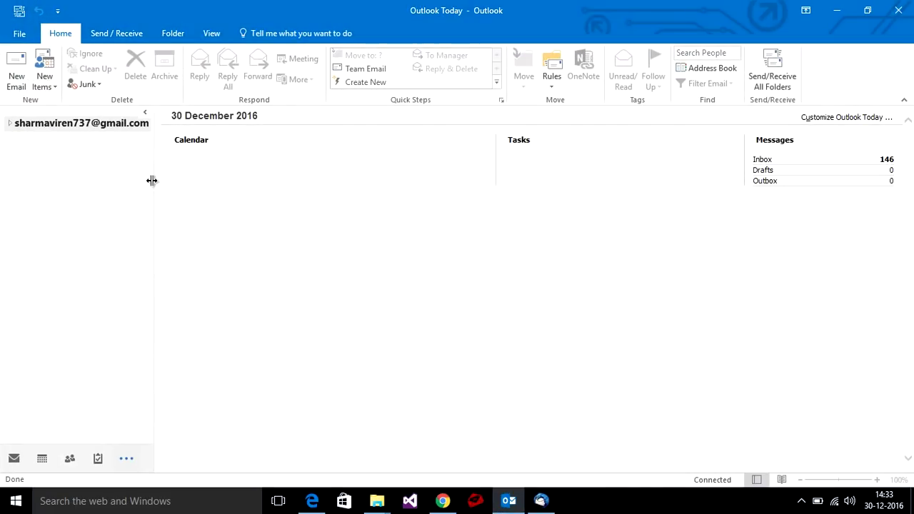
- Open Outlook-142803.pst from the M@ilsdaddy folder as an Outlook data file
{"action": "left_click", "coordinate": [21, 36]}
{"action": "left_click", "coordinate": [35, 85]}
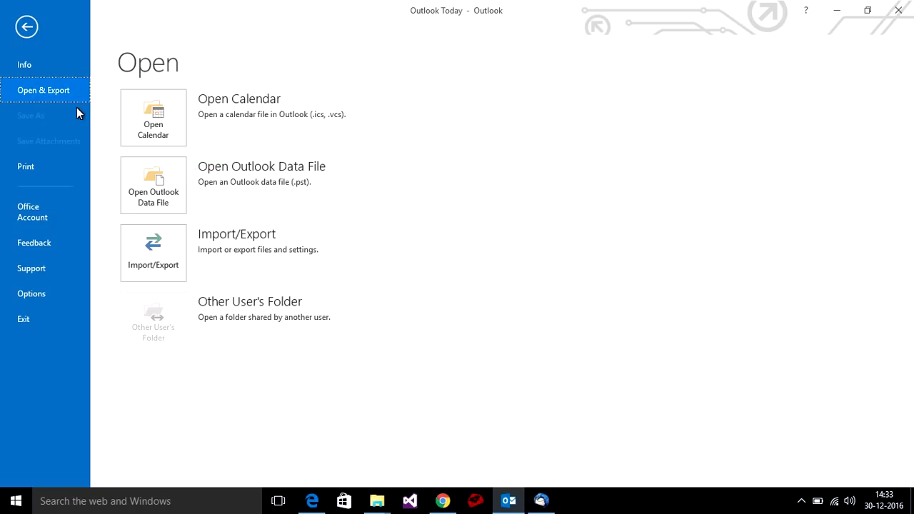
{"action": "left_click", "coordinate": [160, 187]}
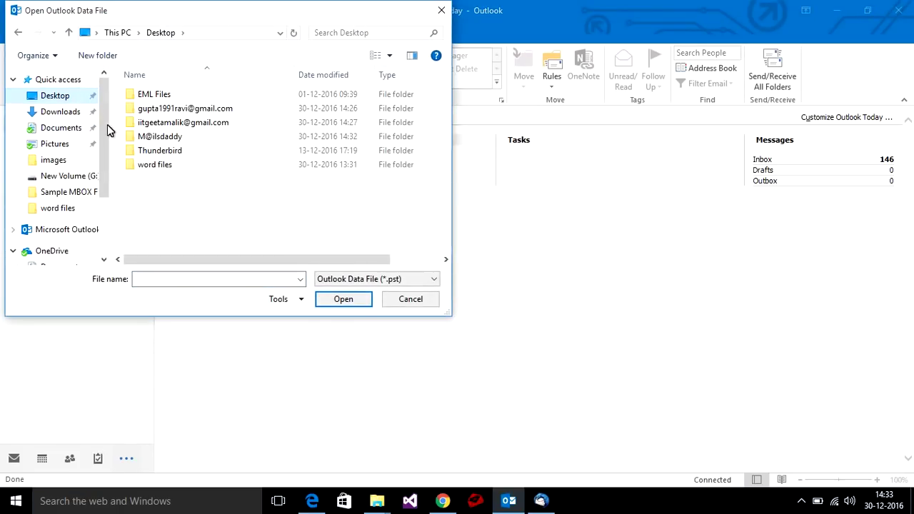
{"action": "double_click", "coordinate": [154, 137]}
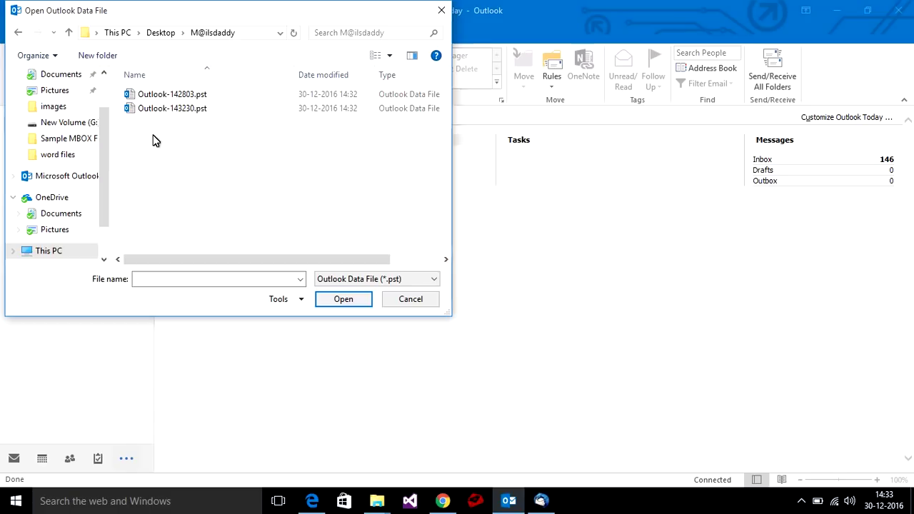
{"action": "double_click", "coordinate": [162, 95]}
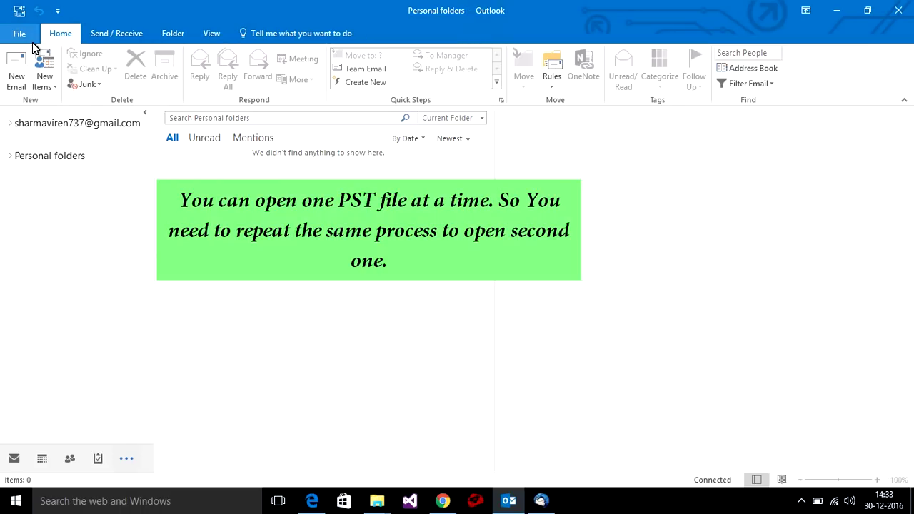
- Open the other converted PST from the M@ilsdaddy folder as a second Outlook data file
{"action": "left_click", "coordinate": [22, 33]}
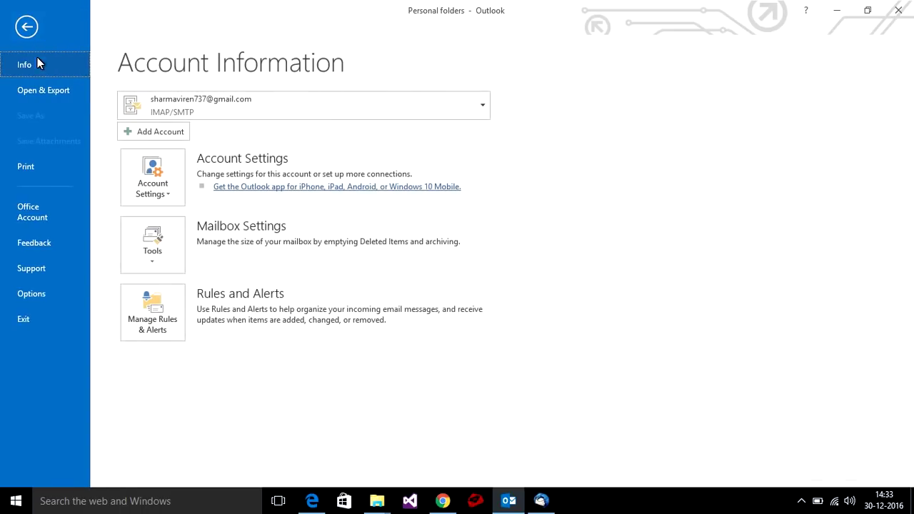
{"action": "left_click", "coordinate": [41, 90]}
{"action": "left_click", "coordinate": [134, 175]}
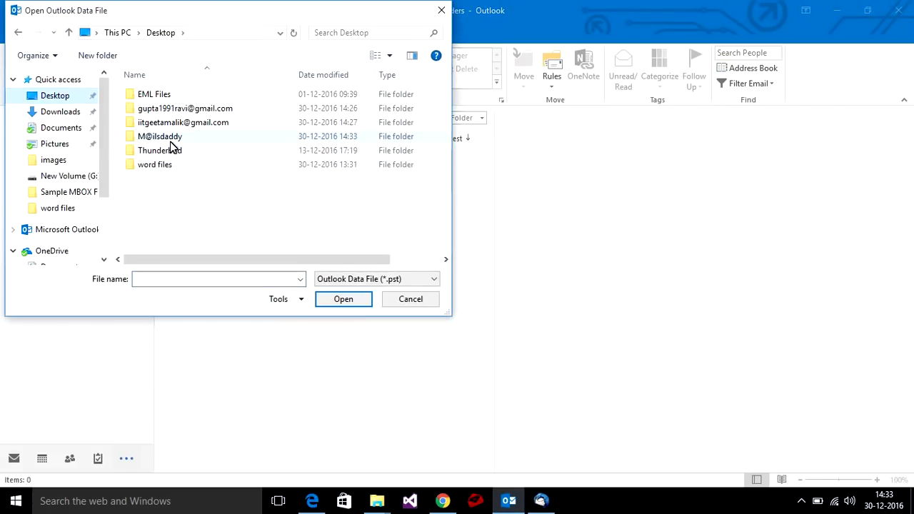
{"action": "double_click", "coordinate": [169, 137]}
{"action": "double_click", "coordinate": [171, 109]}
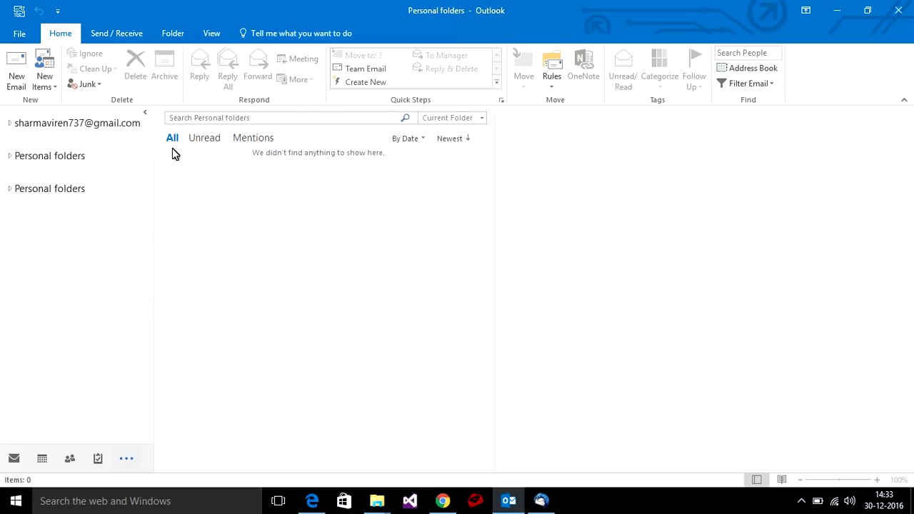
- Expand both Personal folders, view each Inbox's emails, then bring up Thunderbird to compare
{"action": "left_click", "coordinate": [11, 156]}
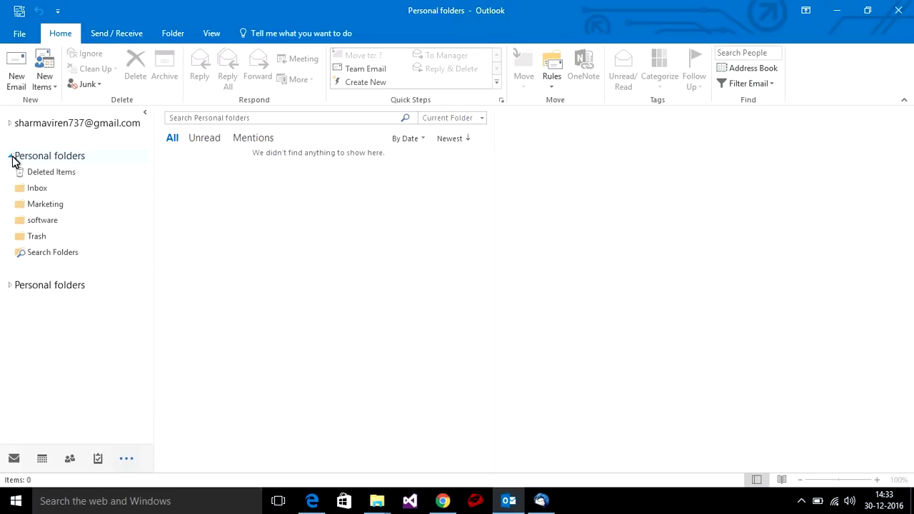
{"action": "left_click", "coordinate": [10, 285]}
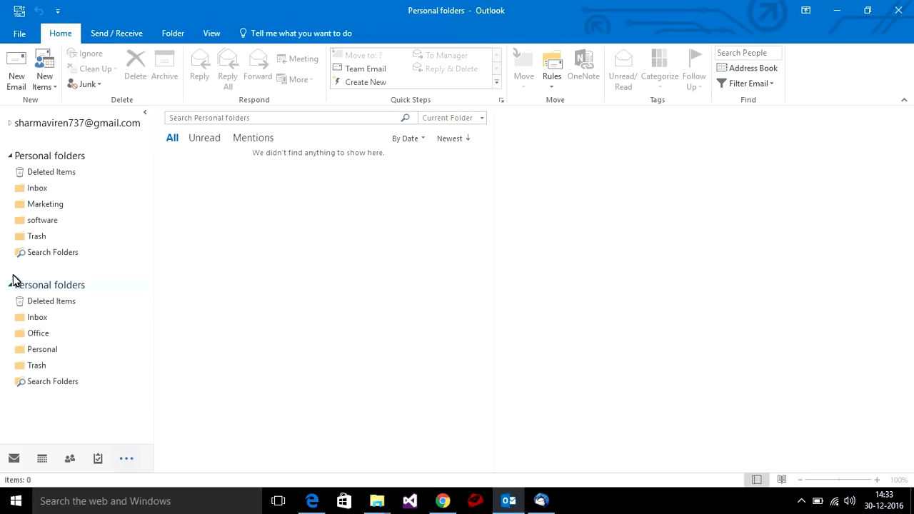
{"action": "left_click", "coordinate": [36, 189]}
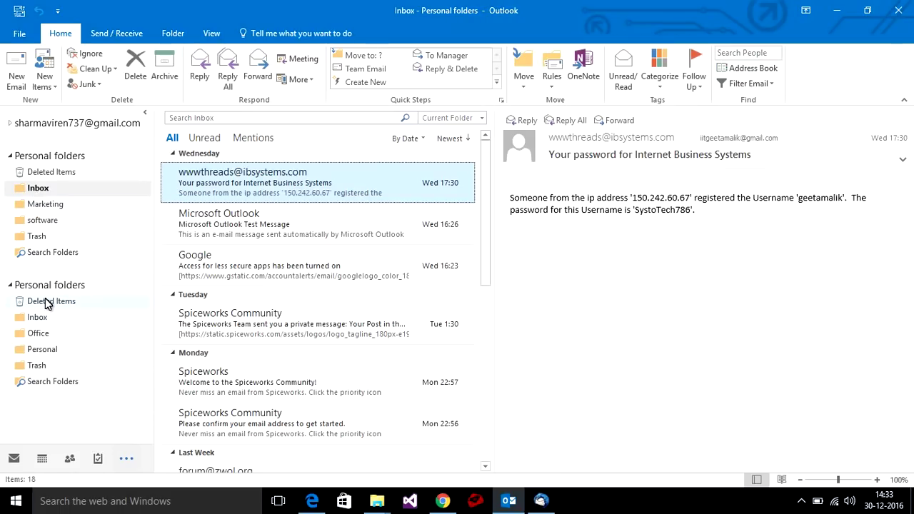
{"action": "left_click", "coordinate": [38, 318]}
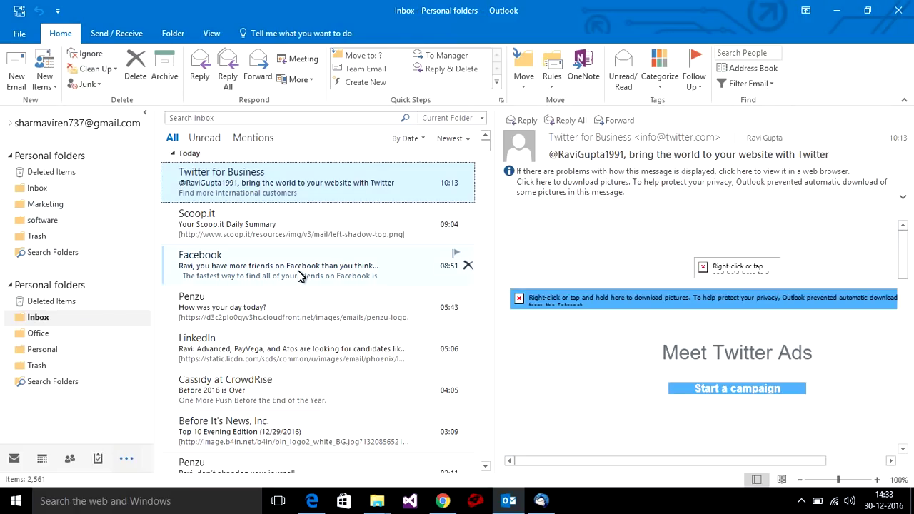
{"action": "left_click", "coordinate": [529, 504]}
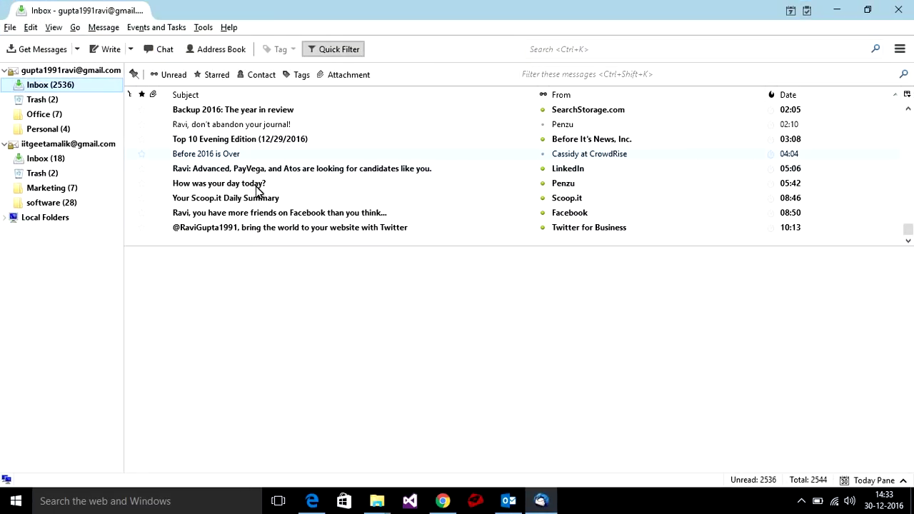
- Bring Outlook to the front and restore it down to sit beside Thunderbird
{"action": "left_click", "coordinate": [508, 500]}
{"action": "left_click", "coordinate": [867, 10]}
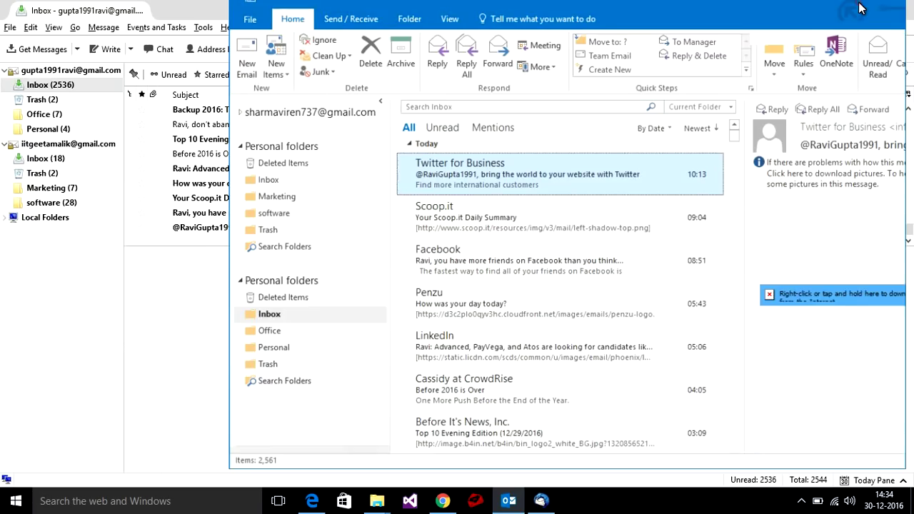